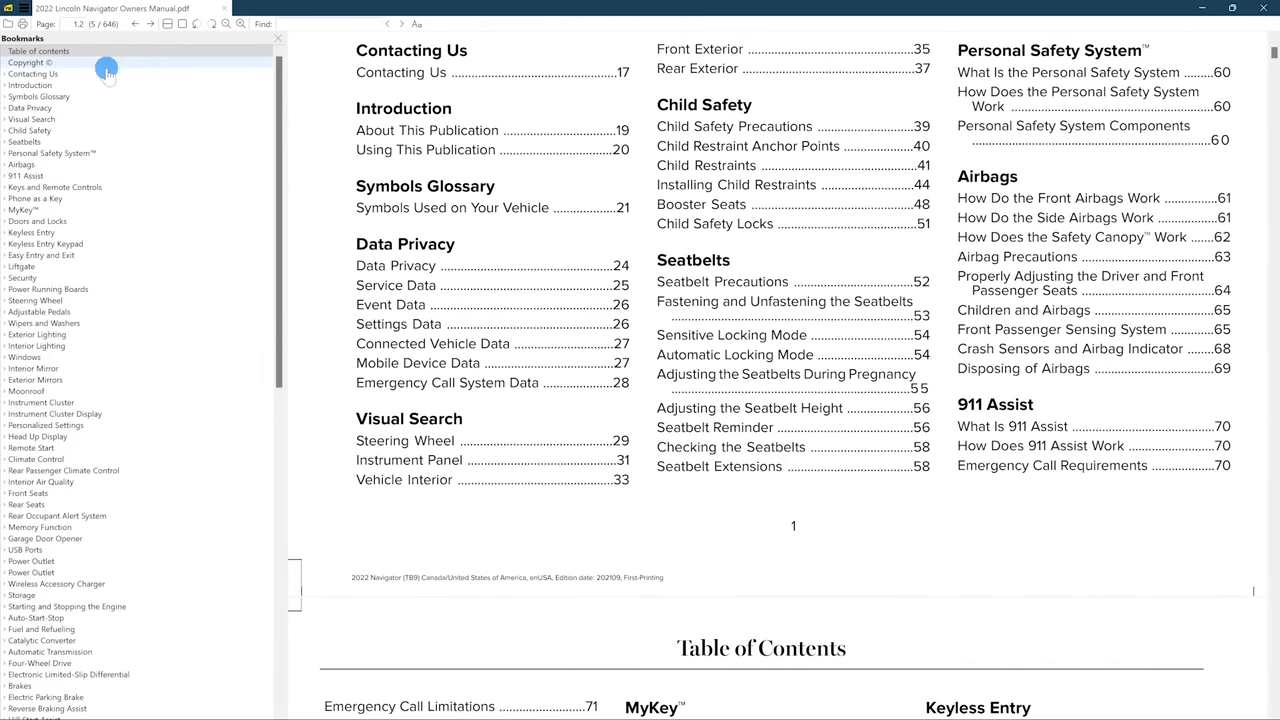
Step: Jump through the manual's bookmarks via Power Running Boards and Exterior Mirrors to Rear Passenger Climate Control
click(97, 152)
click(97, 289)
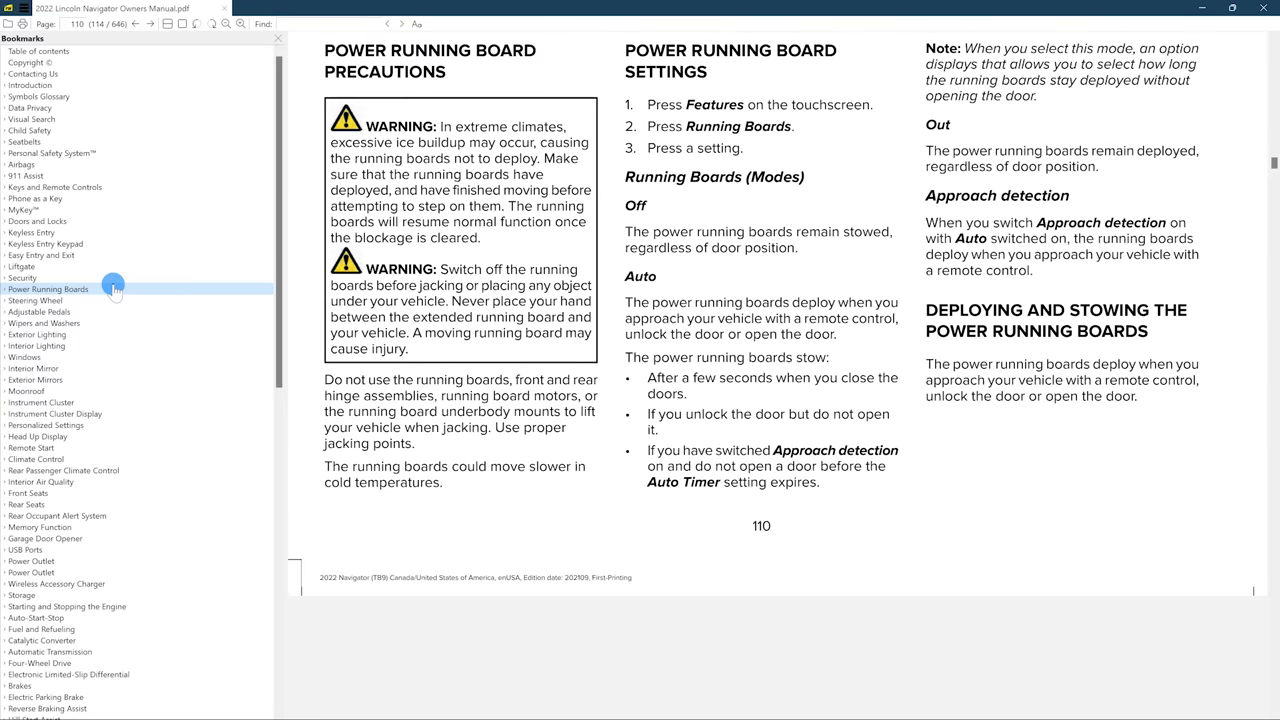
click(97, 379)
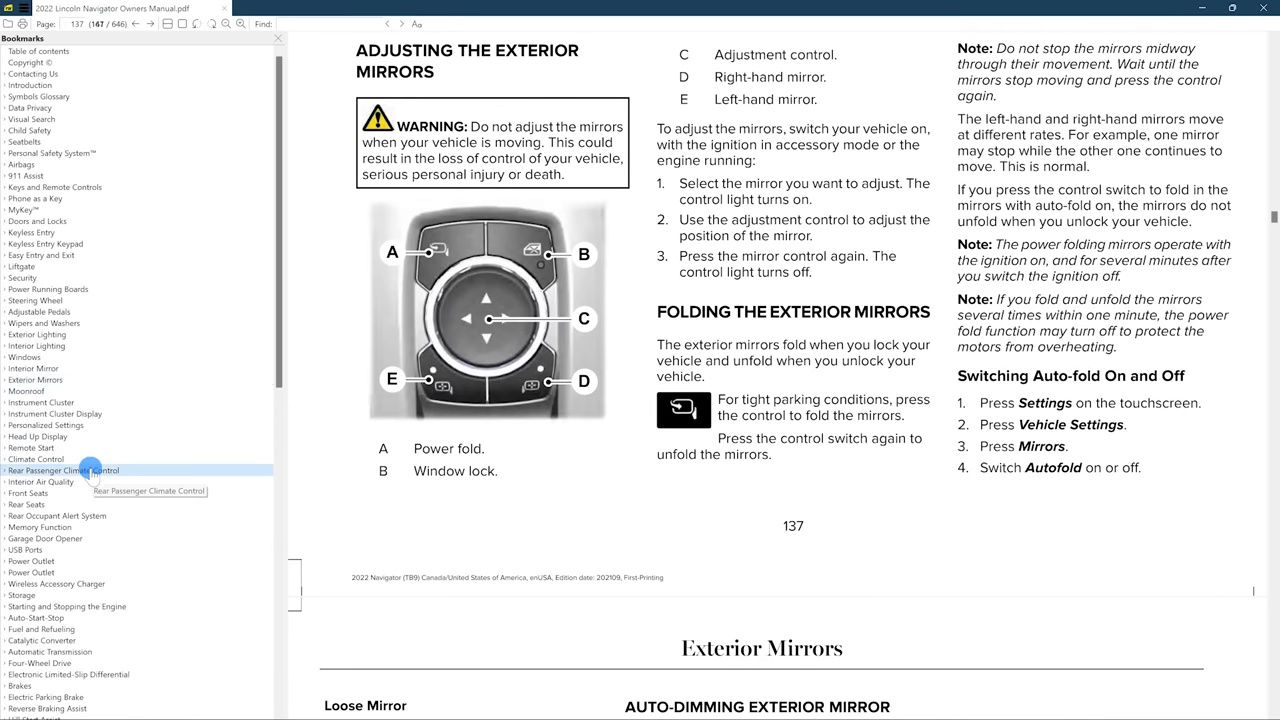
click(92, 470)
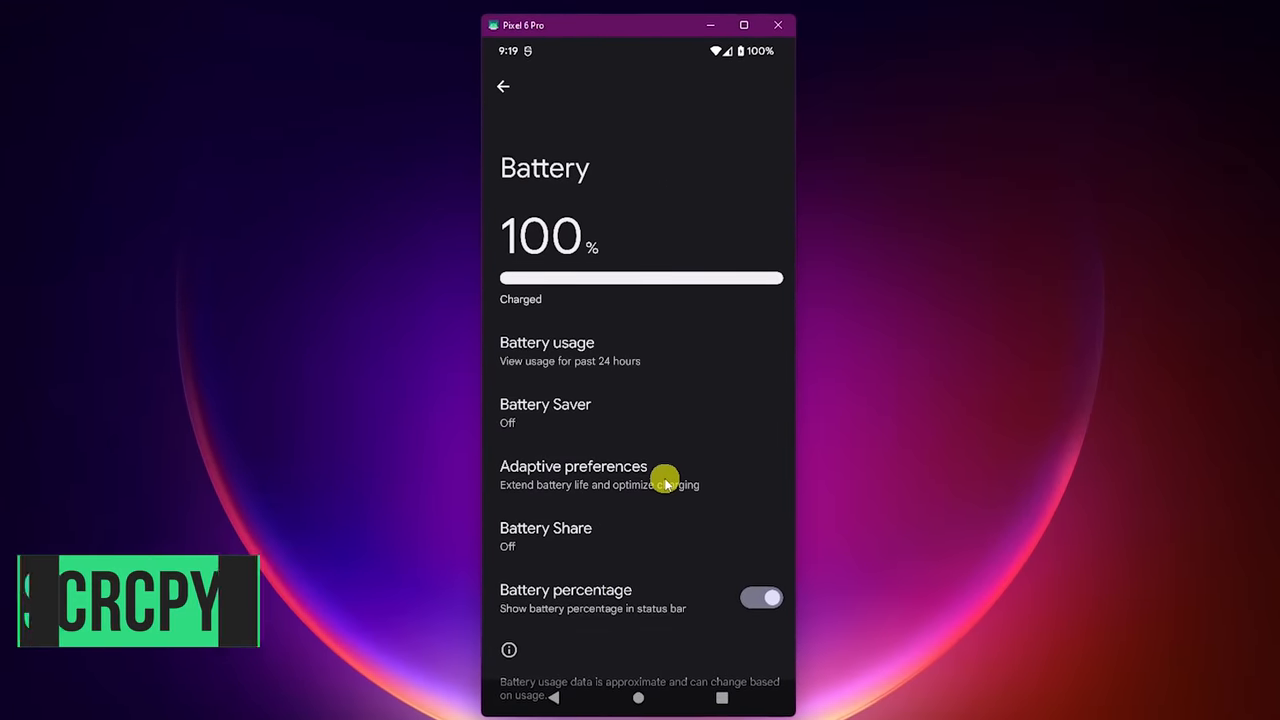
Step: In Adaptive preferences, switch on both Adaptive Battery and Adaptive Charging on the mirrored phone
click(665, 480)
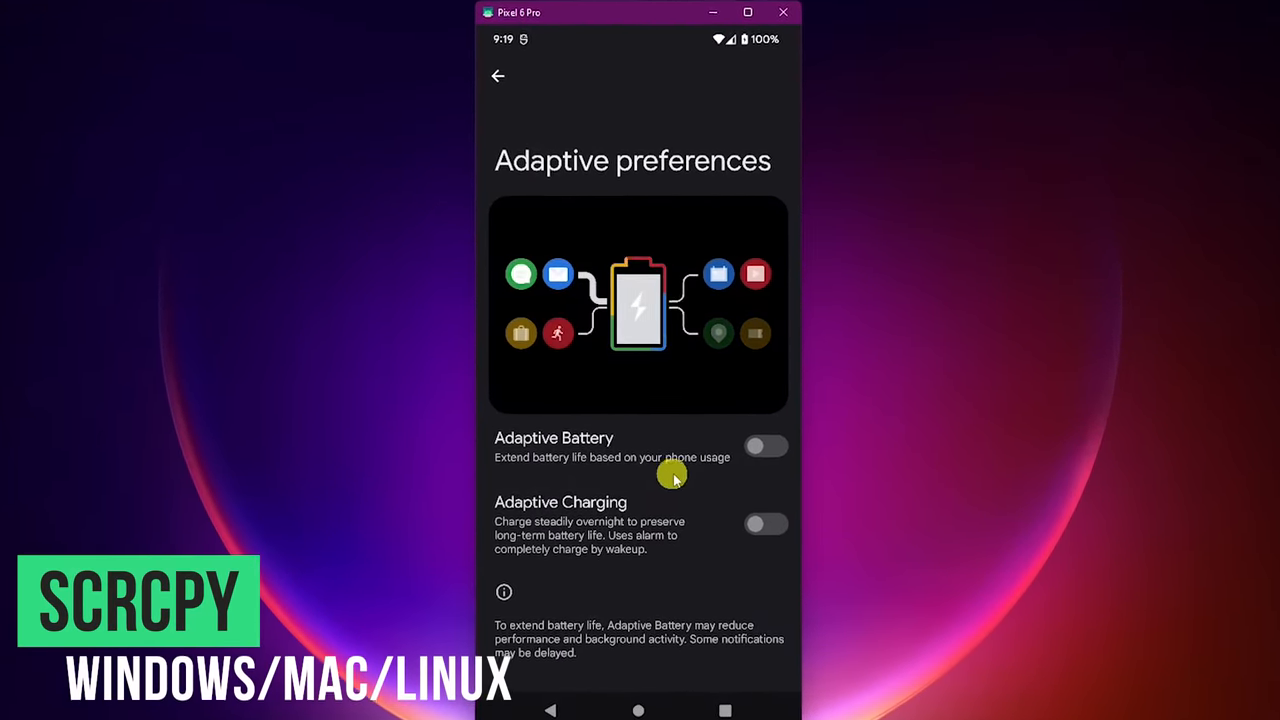
click(766, 447)
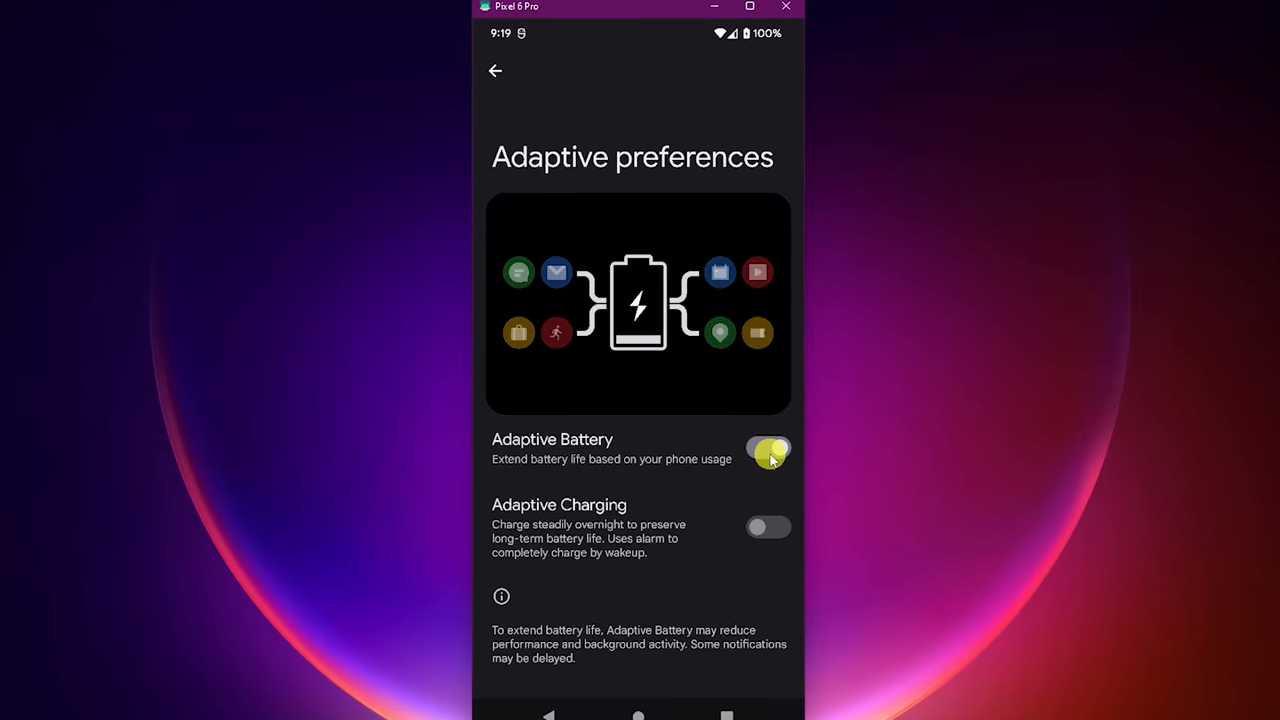
click(772, 534)
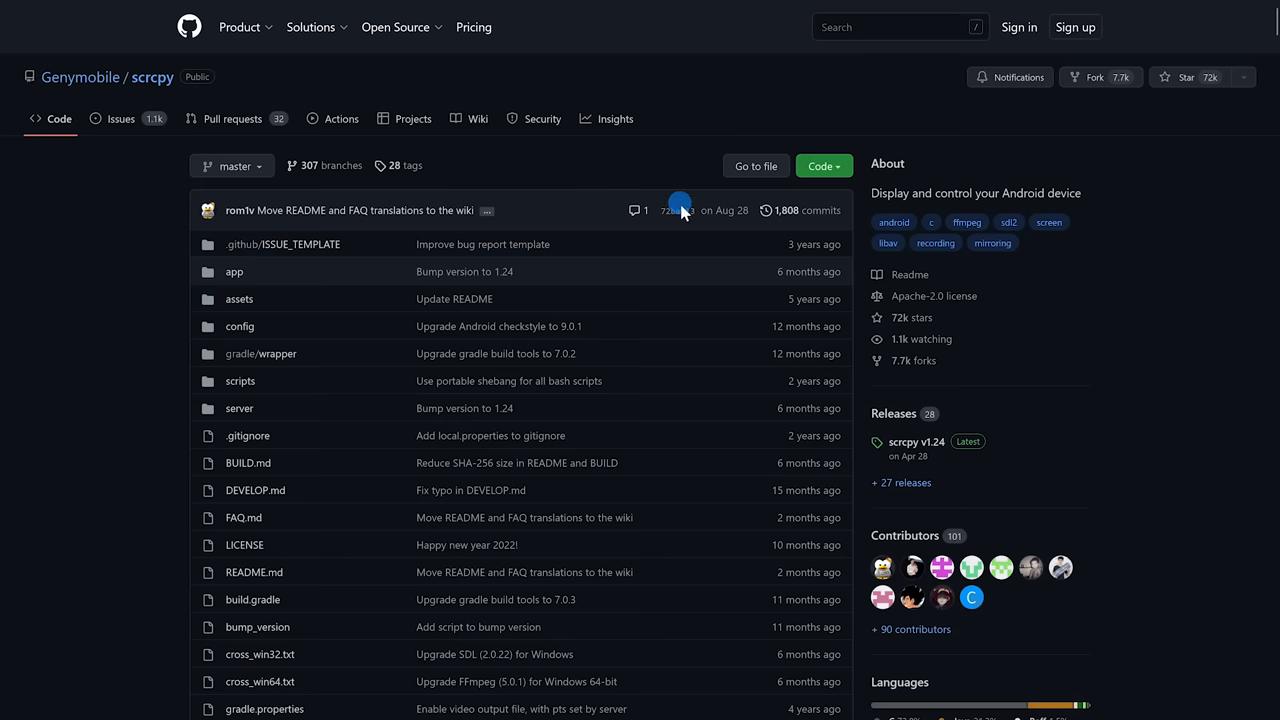
Step: Go to the scrcpy v1.24 release page from the repository's Releases list
click(910, 444)
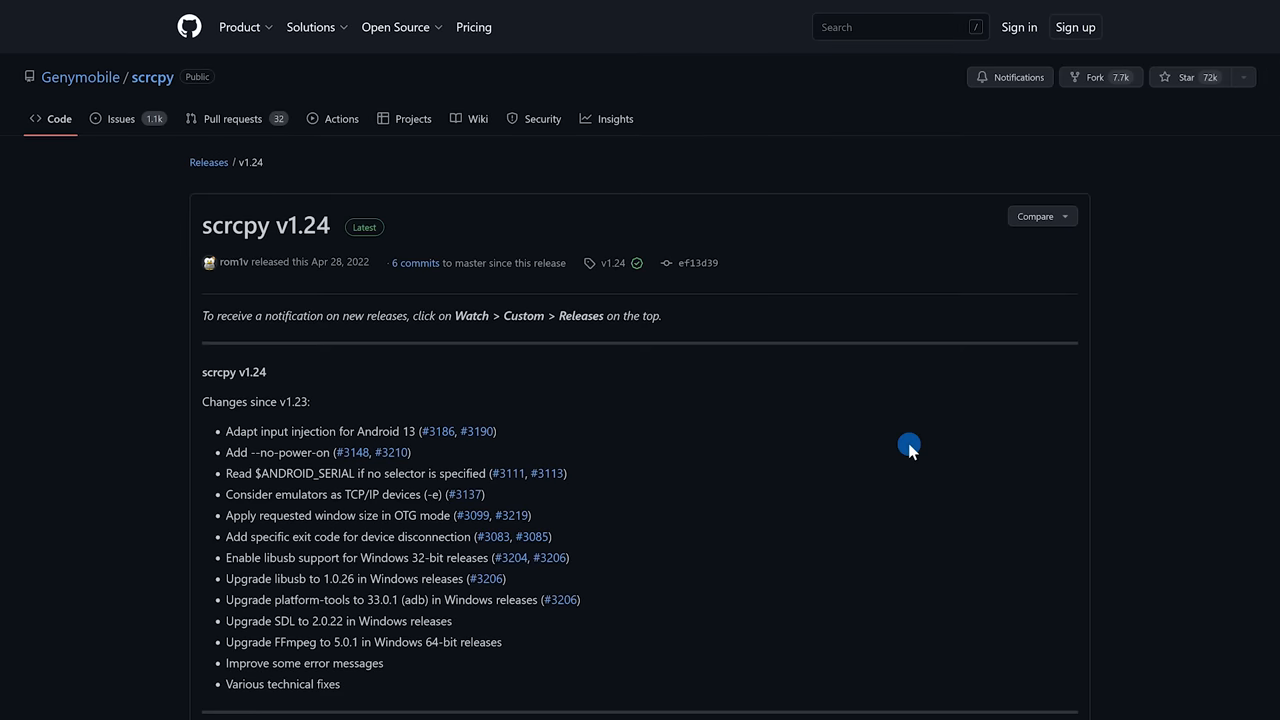
scroll(910, 444, down, 8)
scroll(910, 444, down, 6)
scroll(910, 444, down, 3)
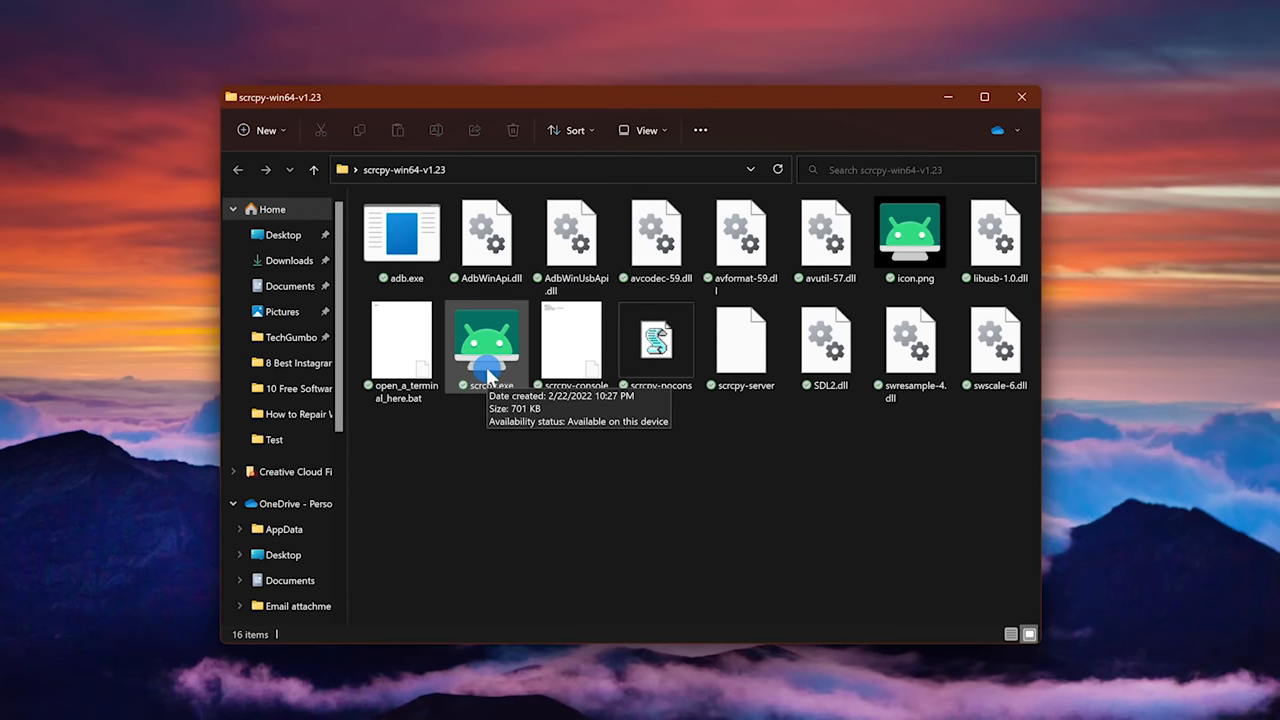
Step: Launch scrcpy.exe from the extracted scrcpy-win64-v1.23 folder
double_click(490, 372)
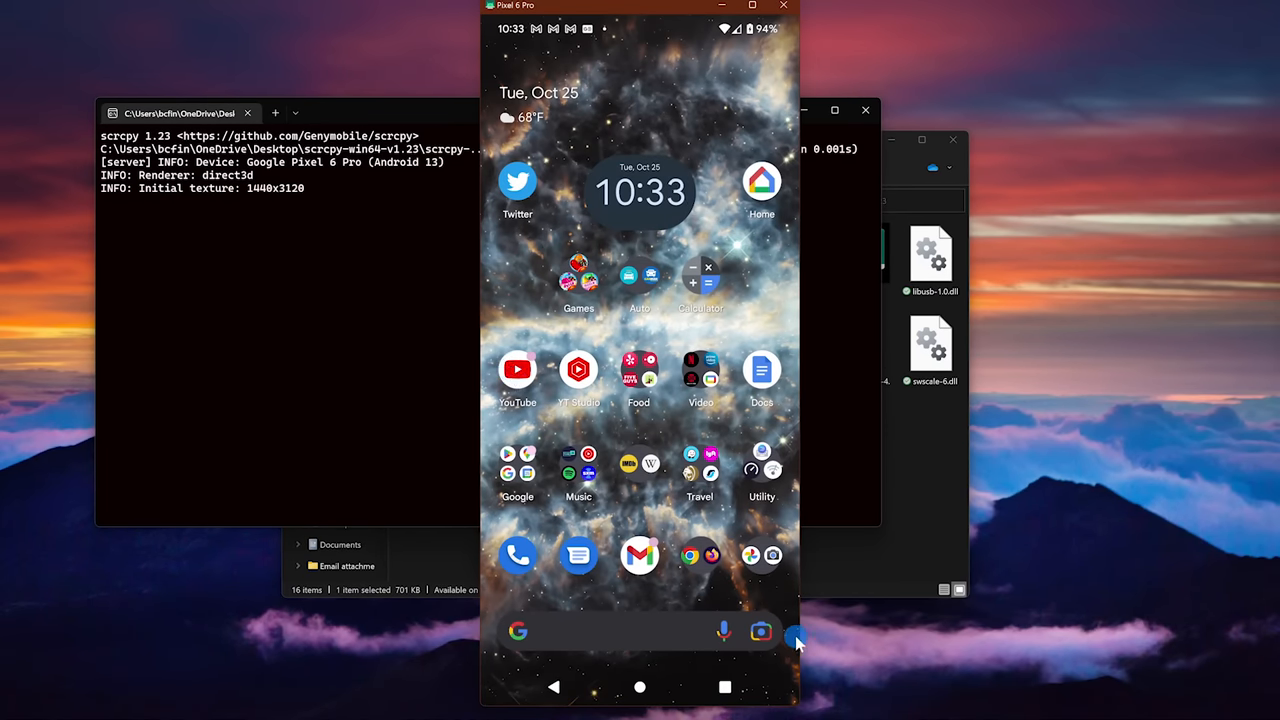
Step: Shrink and reposition the mirror window, then launch the iRobot vacuum app from the next home screen page
drag(801, 693, 785, 676)
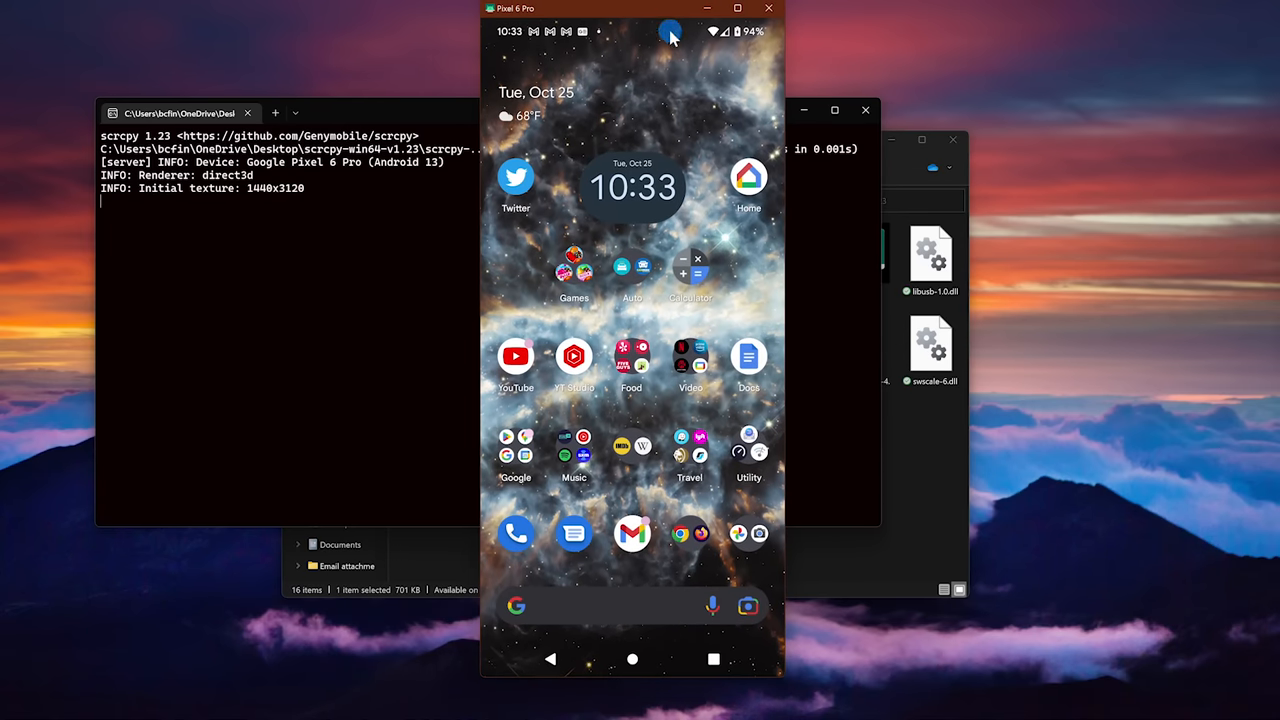
drag(658, 15, 666, 31)
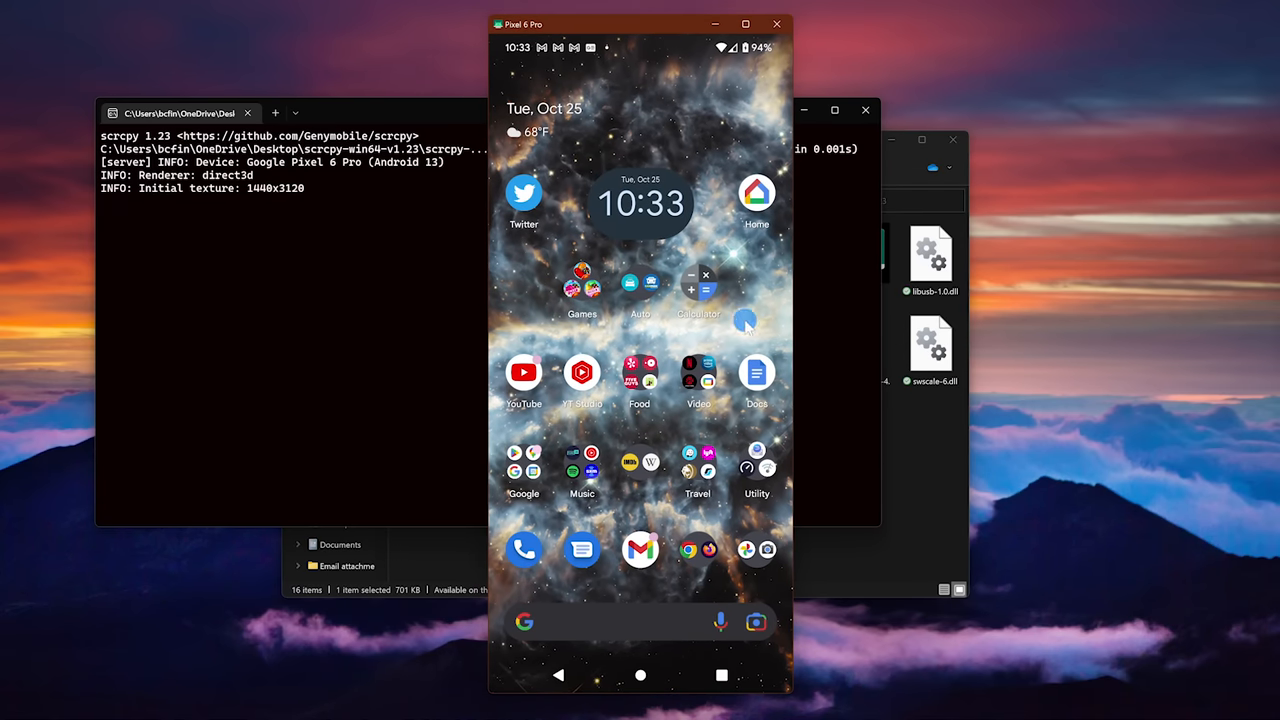
mouse_move(745, 326)
mouse_down()
mouse_move(628, 334)
mouse_move(540, 360)
mouse_move(700, 350)
mouse_up()
click(530, 110)
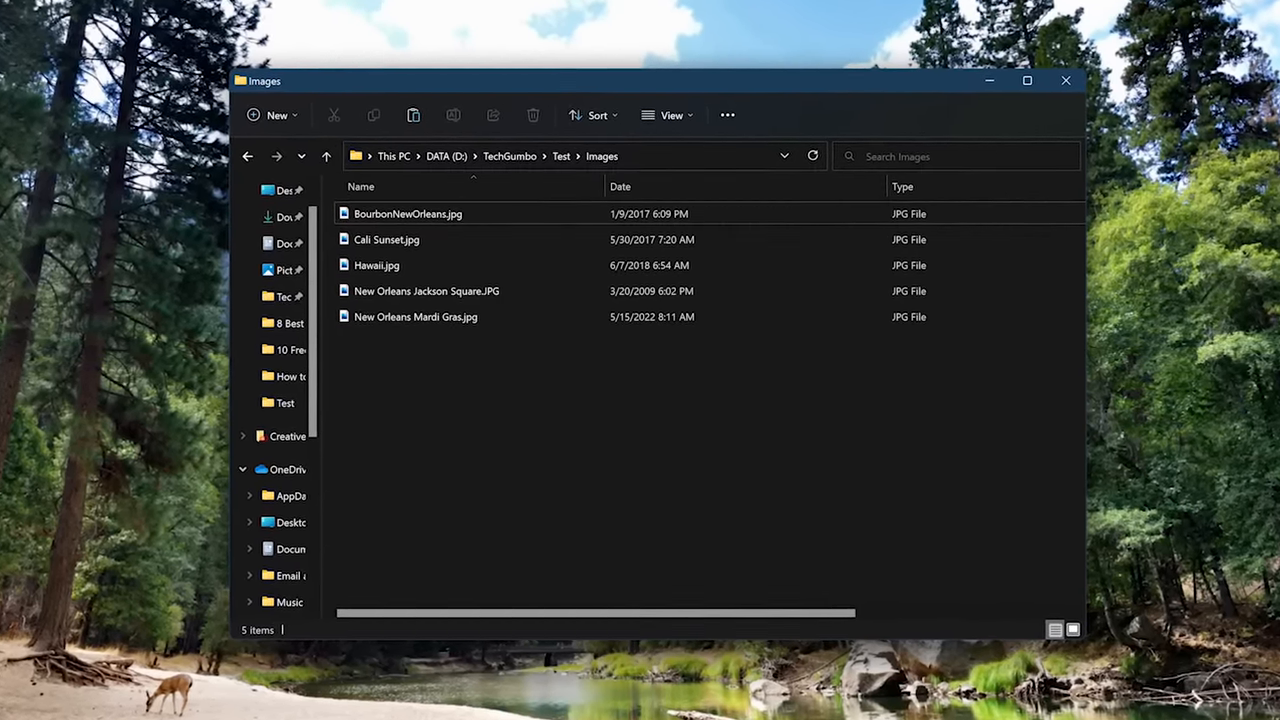
Step: Select all five JPG photos and convert them to WebP with File Converter from the context menu
click(478, 218)
drag(512, 355, 387, 205)
right_click(387, 205)
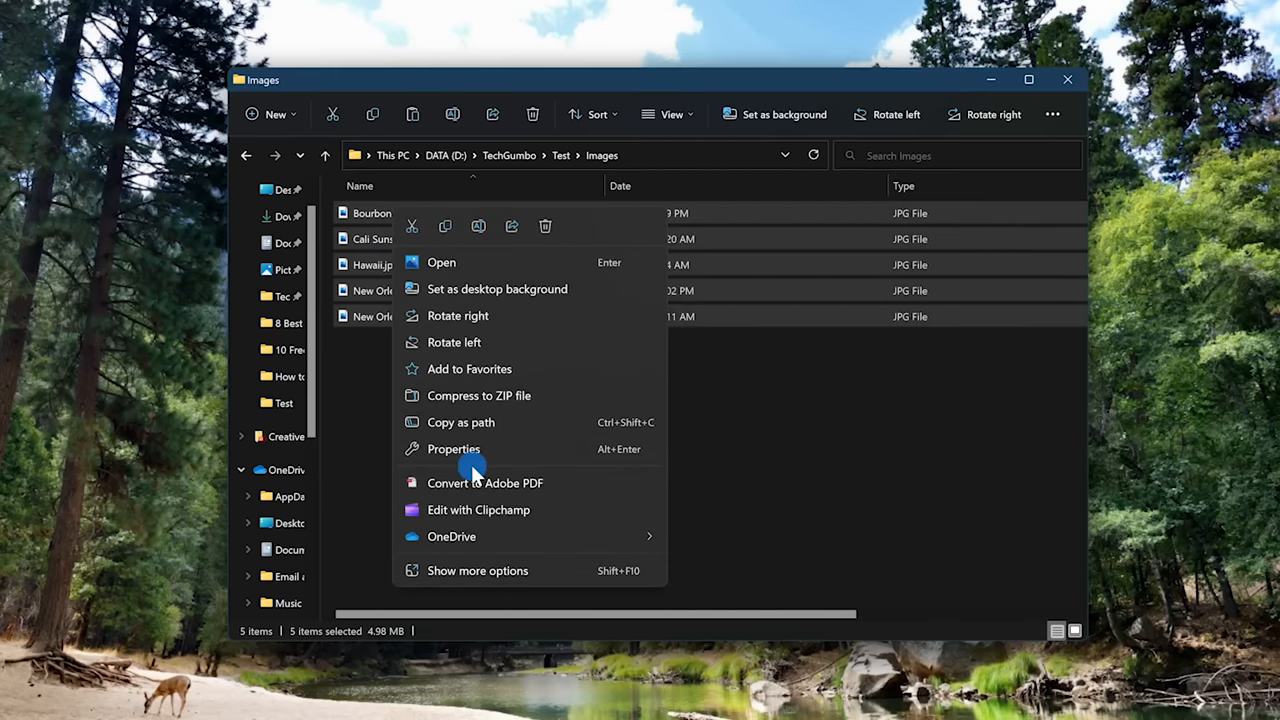
click(473, 571)
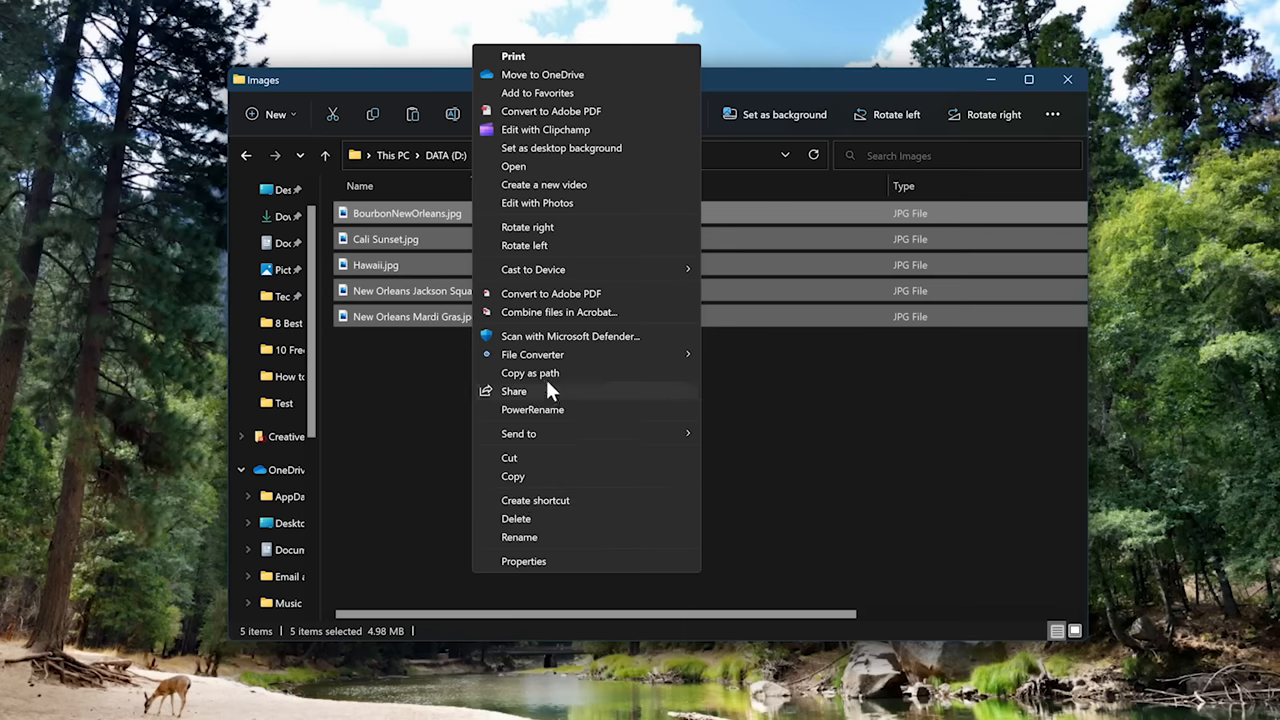
mouse_move(533, 355)
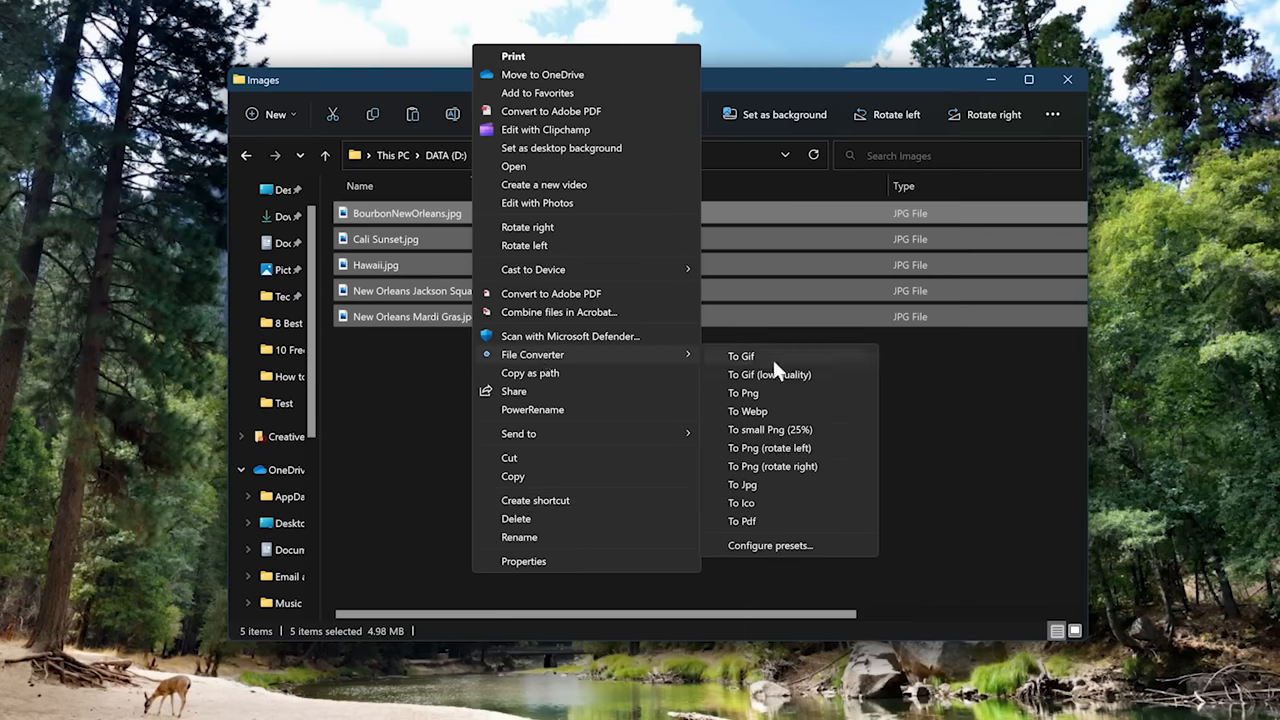
click(779, 409)
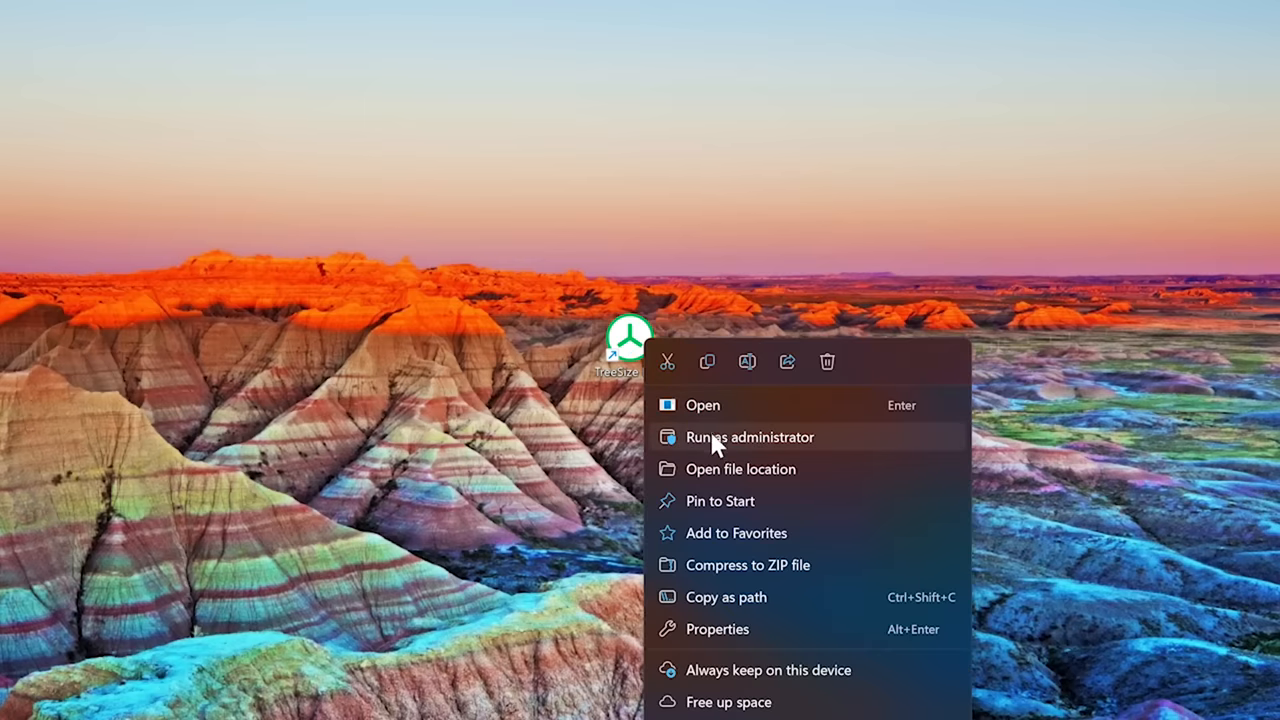
Step: Run TreeSize Free as administrator from its desktop shortcut
click(717, 442)
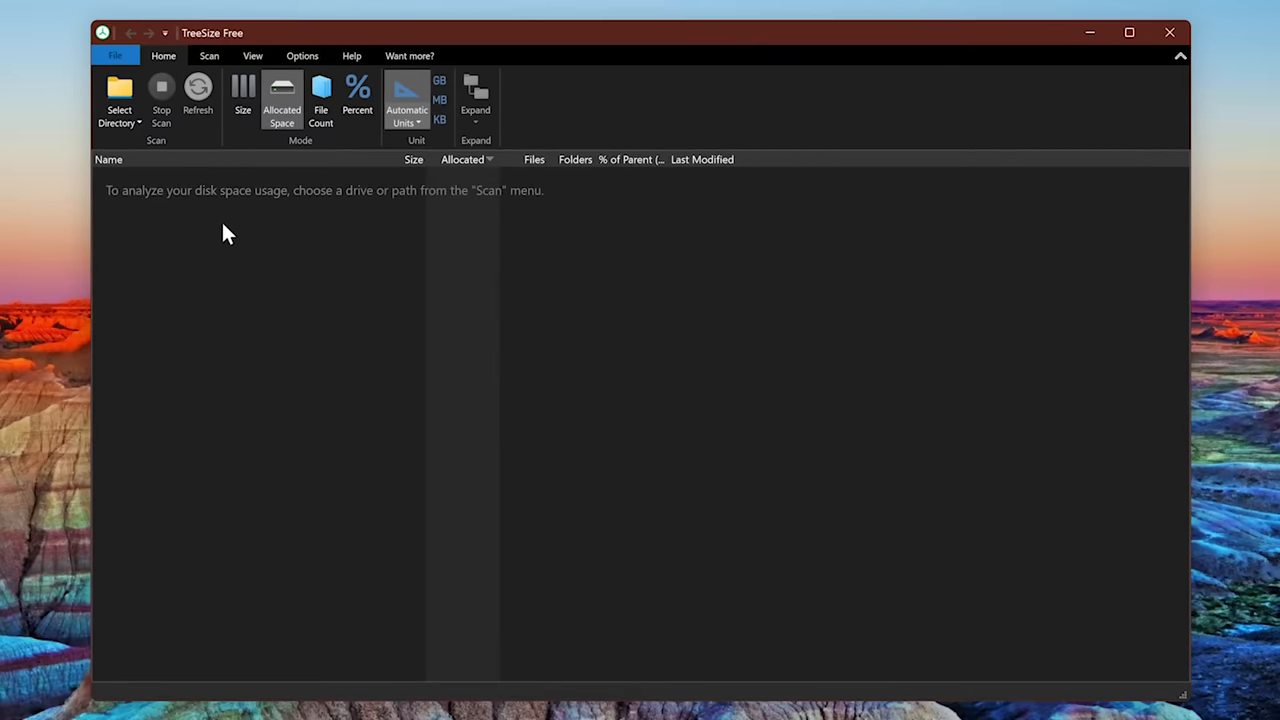
Step: Scan the OS (C:) drive chosen from the Select Directory drive list
click(138, 122)
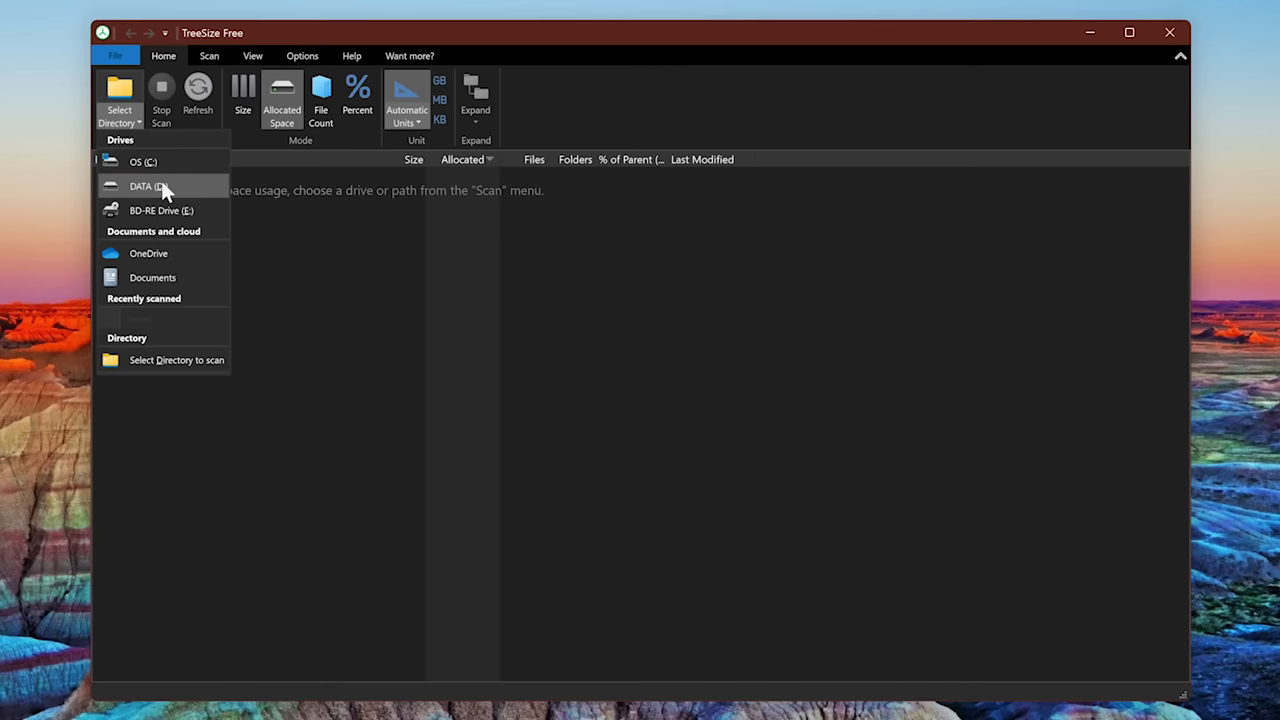
click(161, 160)
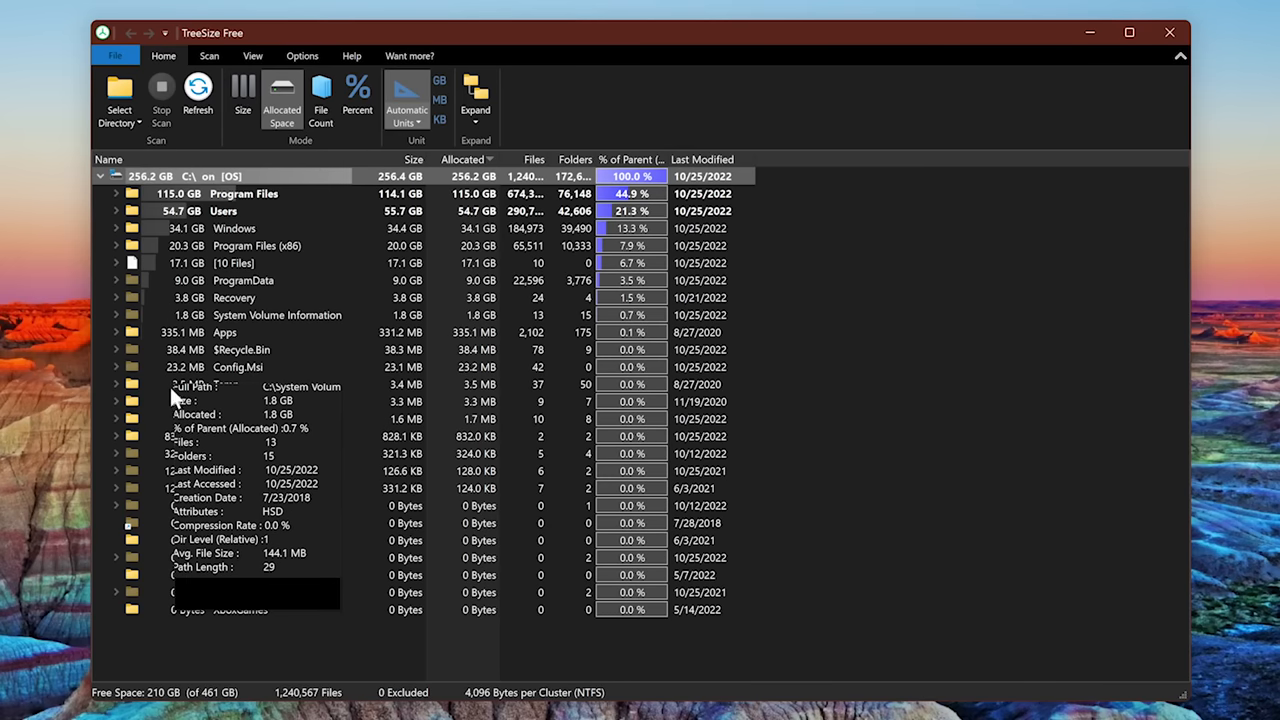
Step: Expand Program Files, Adobe and Adobe Premiere Pro in the scan results
click(117, 194)
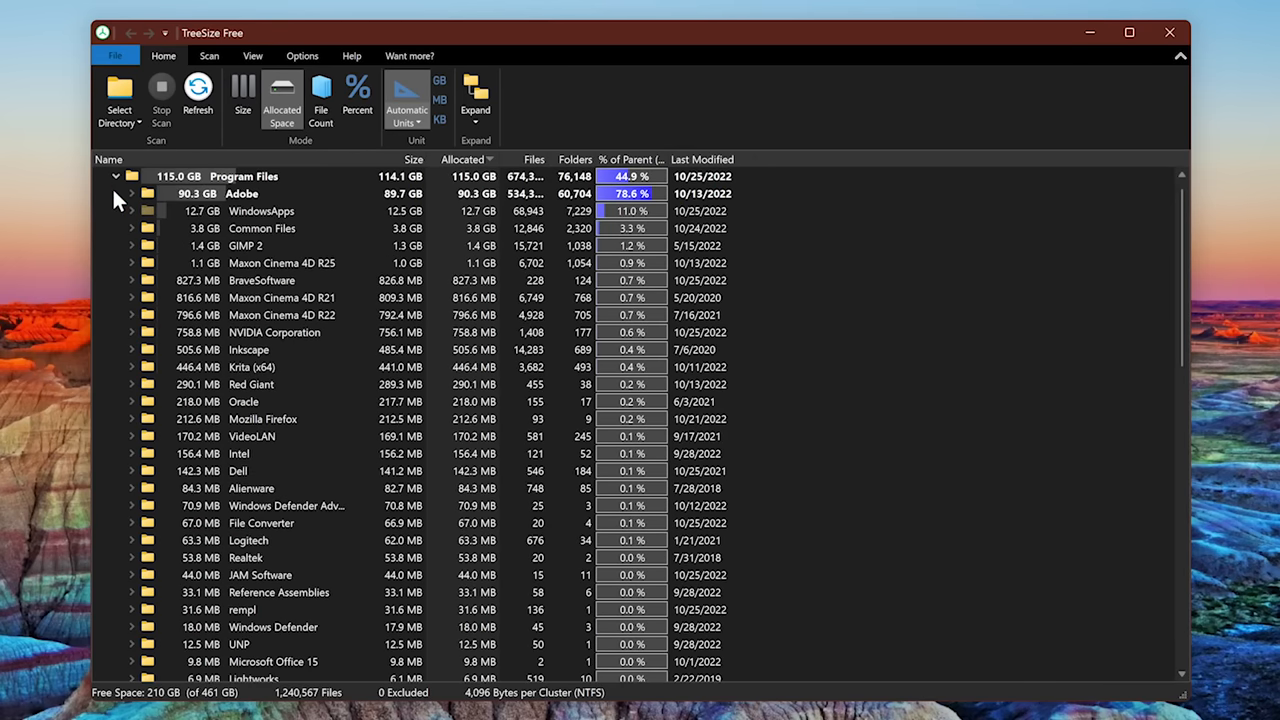
click(131, 194)
click(146, 211)
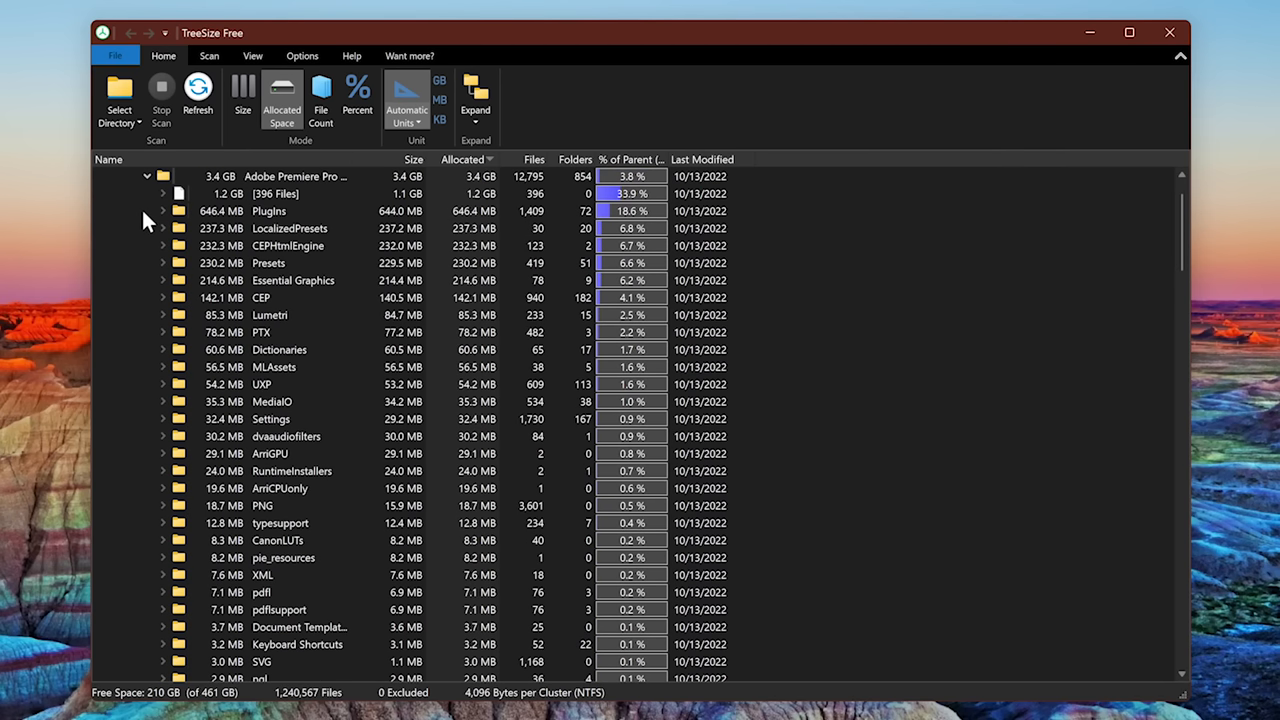
Step: Show the treemap chart of C: from the View tab and widen its area
click(251, 56)
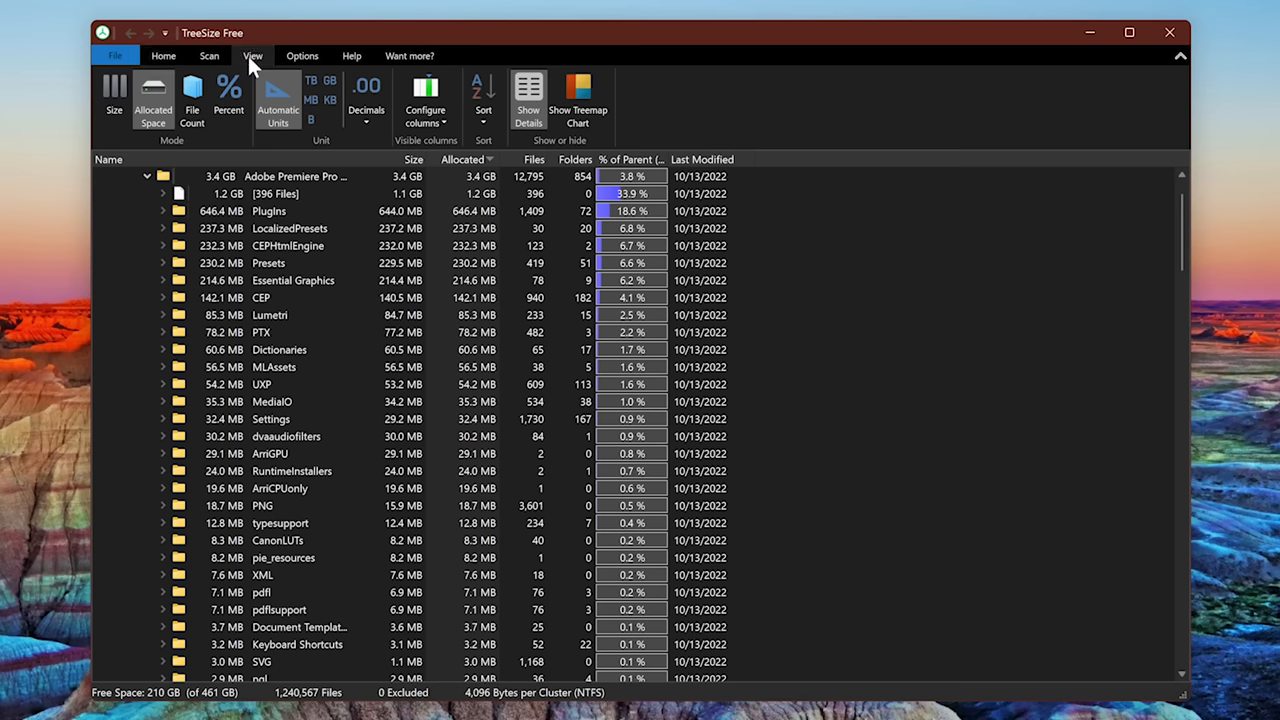
click(587, 105)
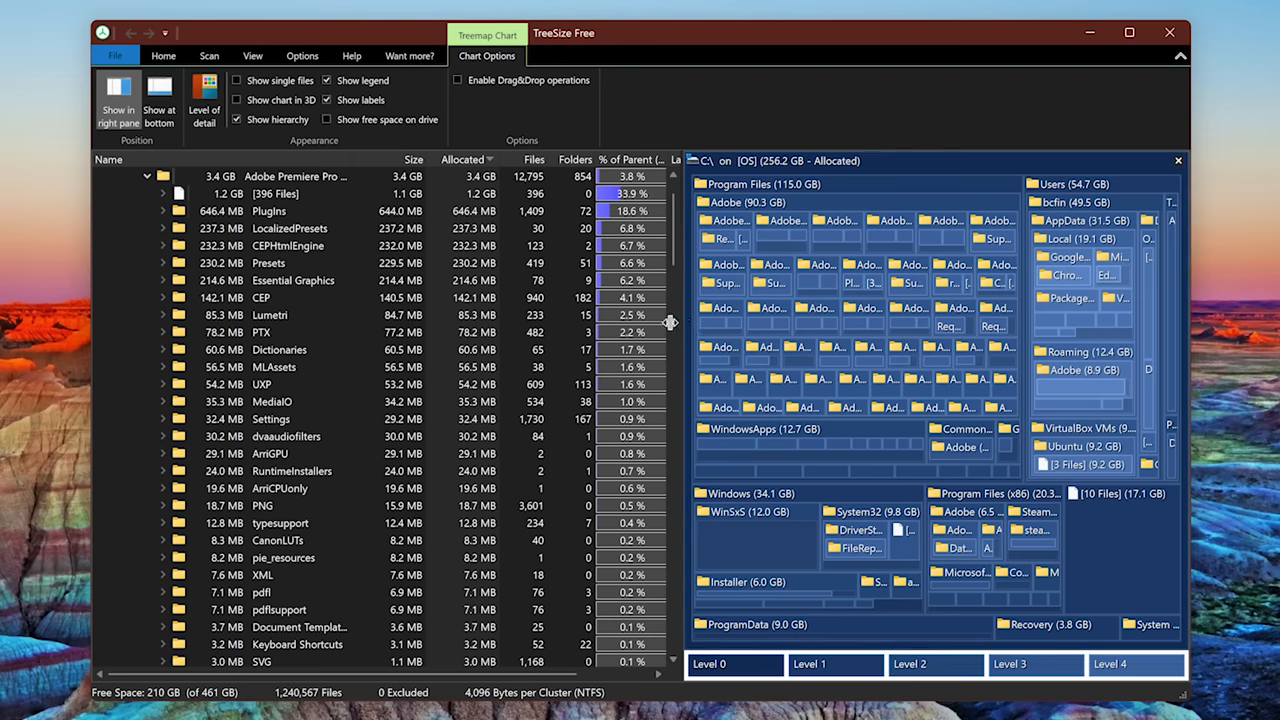
drag(535, 316, 535, 318)
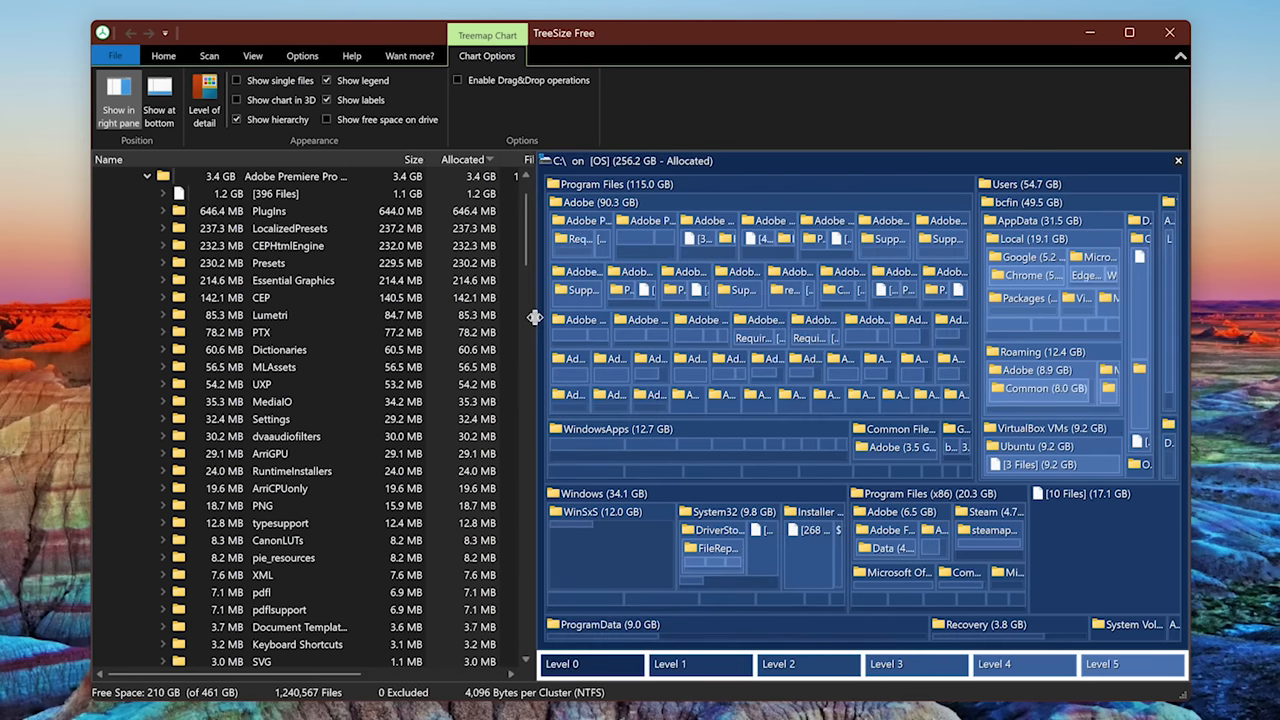
Step: Maximize the TreeSize Free window so the treemap fills the screen
click(1131, 33)
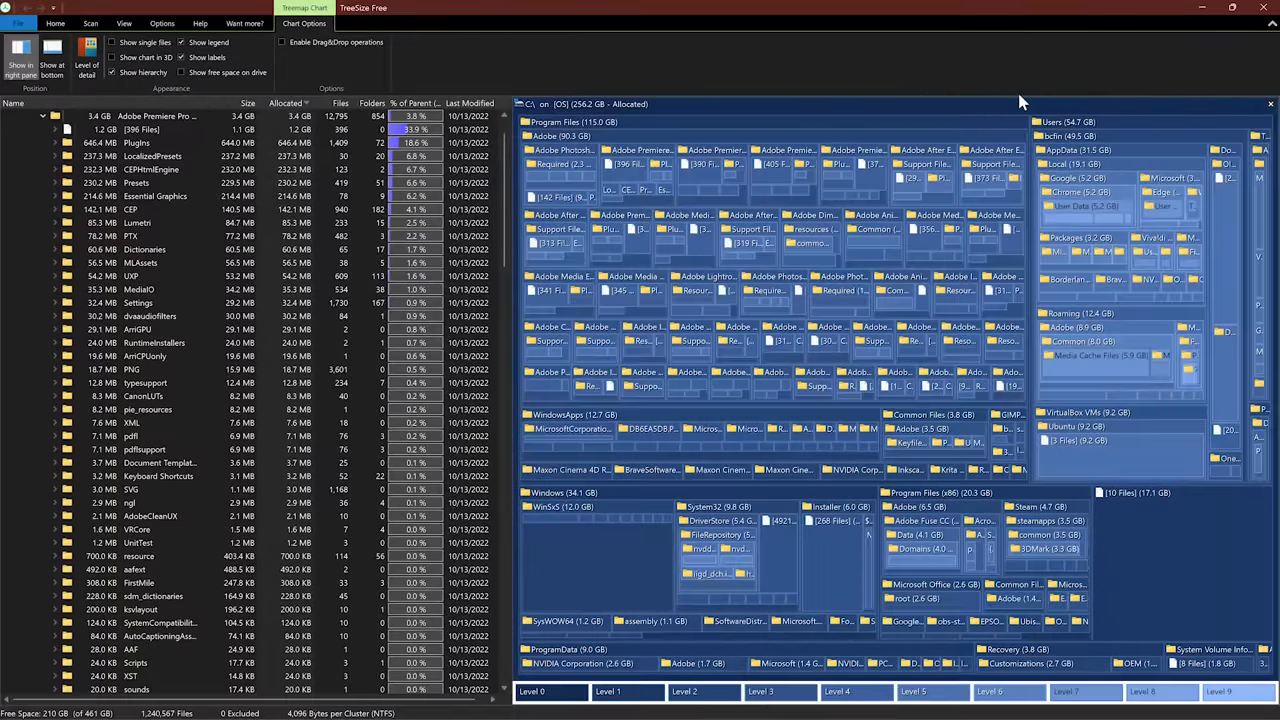